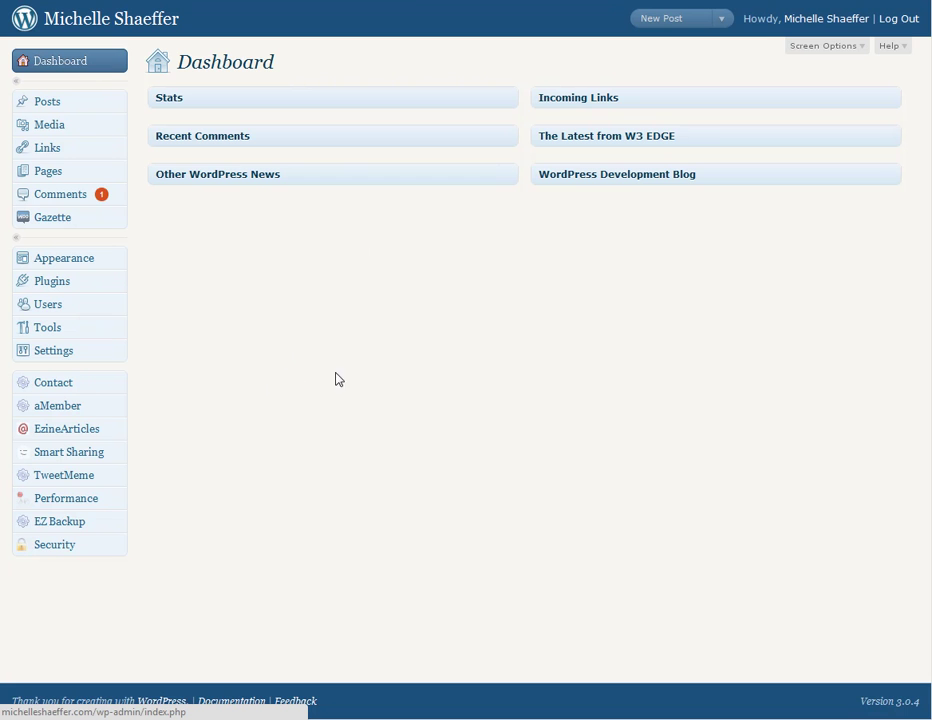
# Search the installable plugins for "wptouch"
pyautogui.click(117, 283)
pyautogui.click(48, 320)
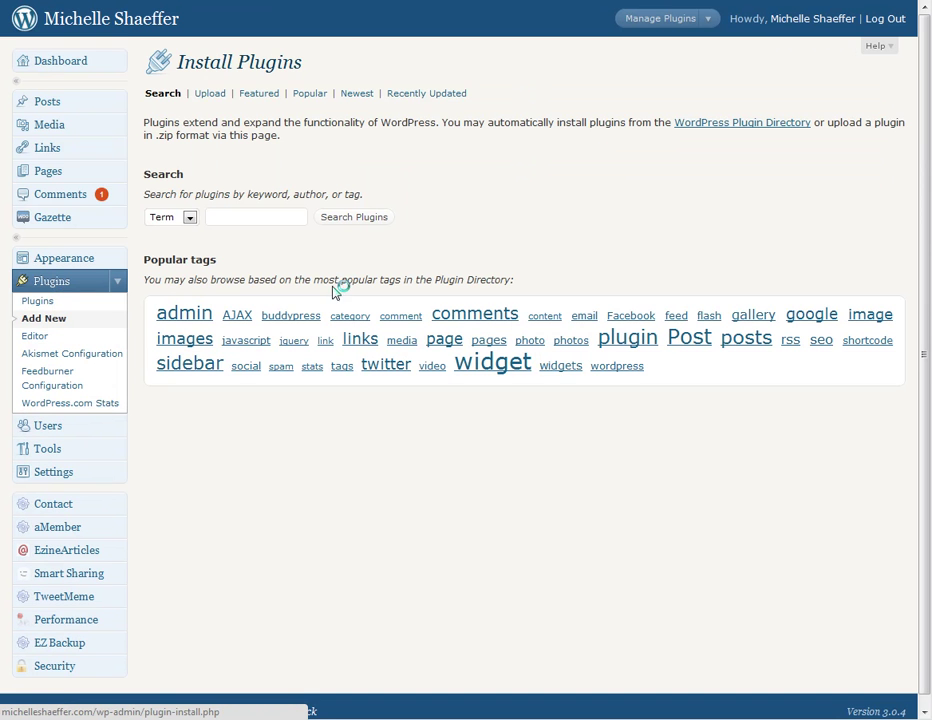
pyautogui.click(254, 215)
pyautogui.write('wptouch')
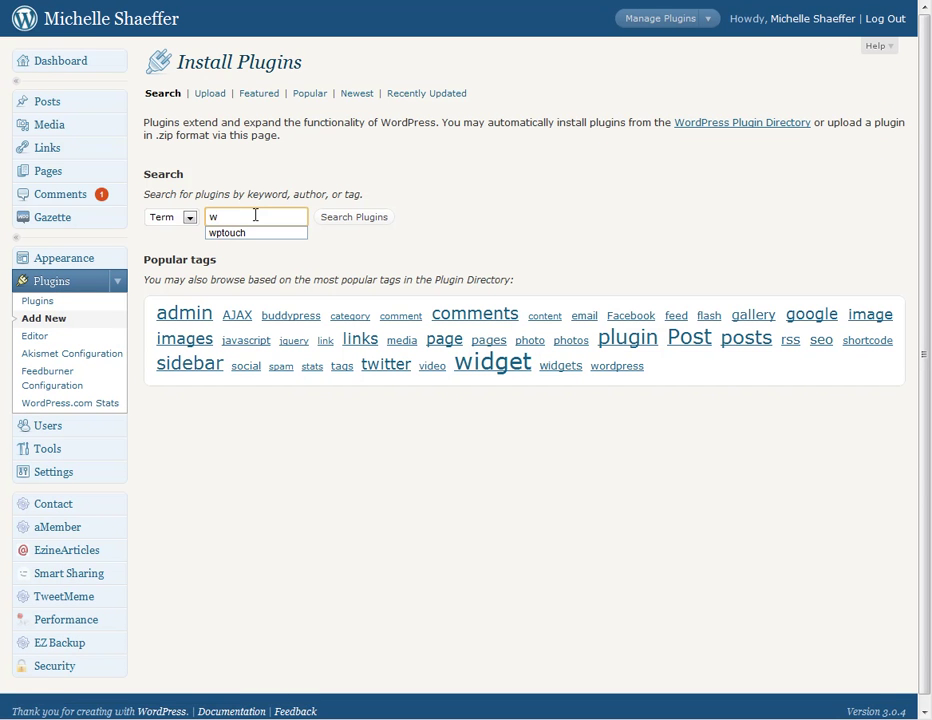
pyautogui.press('Return')
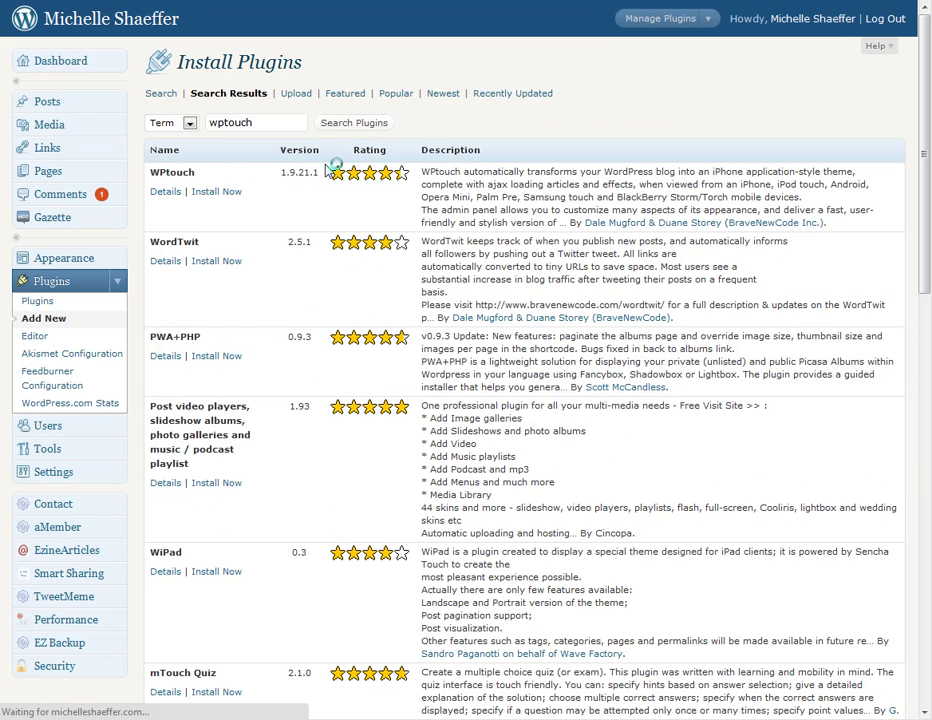
# Install the WPtouch plugin from the search results and activate it
pyautogui.click(228, 196)
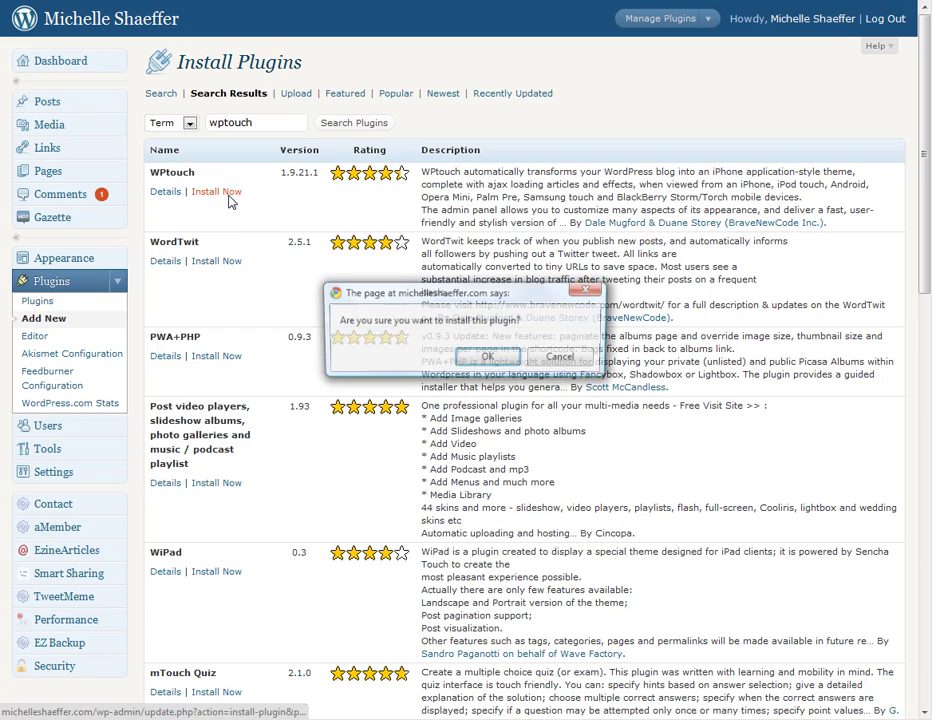
pyautogui.click(489, 360)
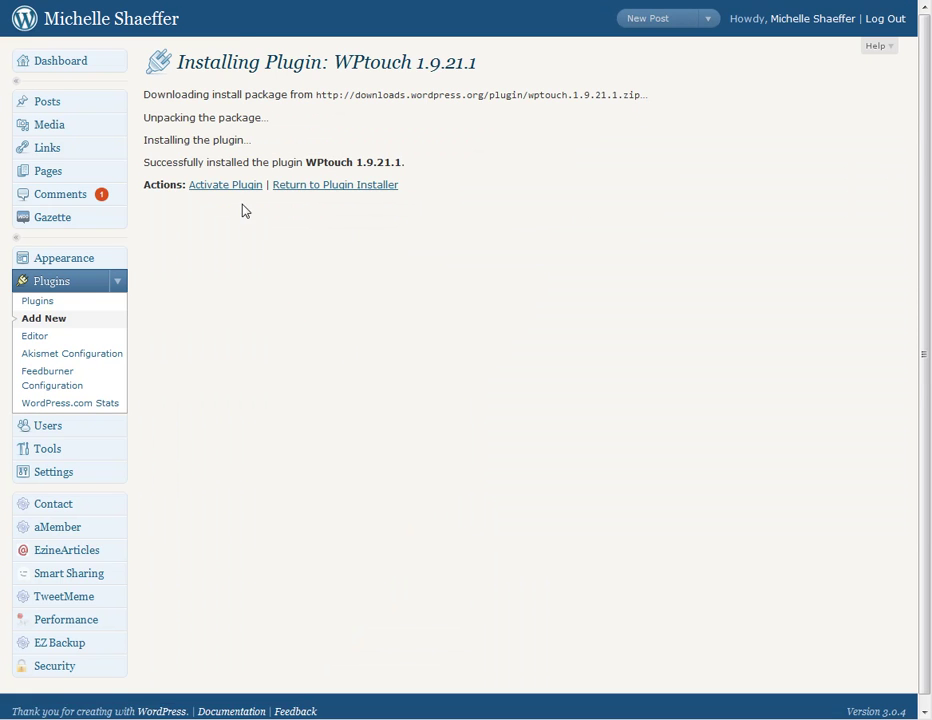
pyautogui.click(239, 195)
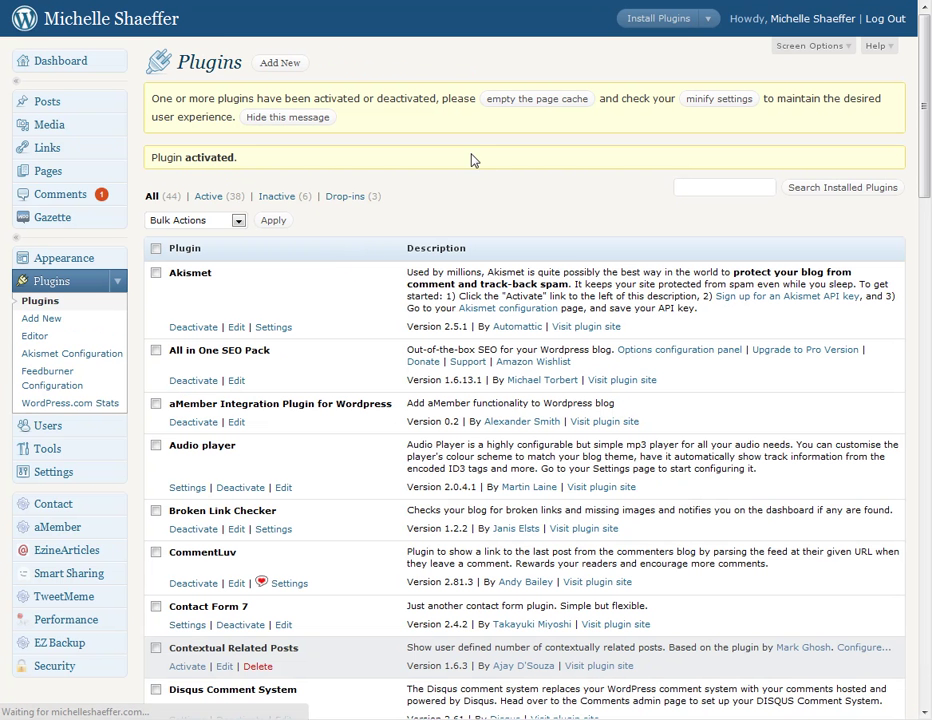
# Empty the page cache and open the settings of the WPtouch plugin from the installed plugins list
pyautogui.click(512, 101)
pyautogui.scroll(-10, 383, 262)
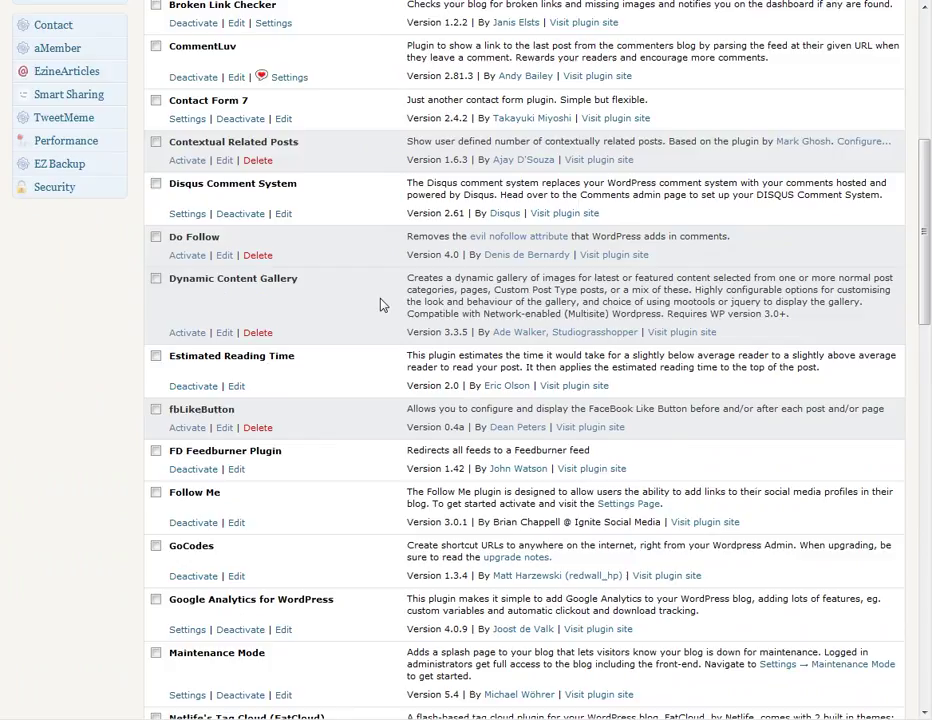
pyautogui.scroll(-15, 380, 310)
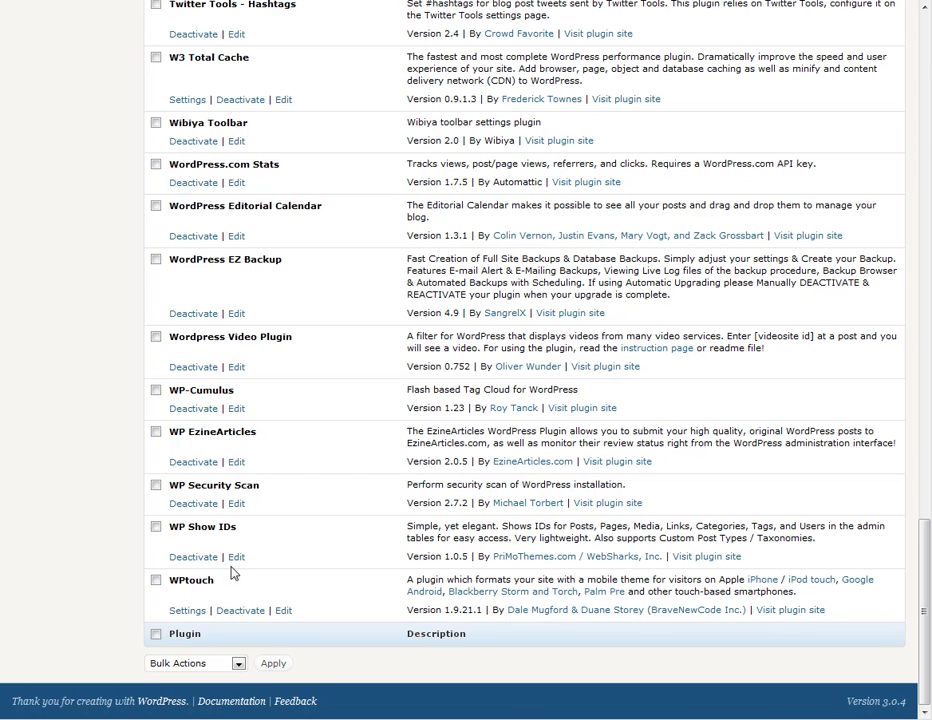
pyautogui.click(181, 610)
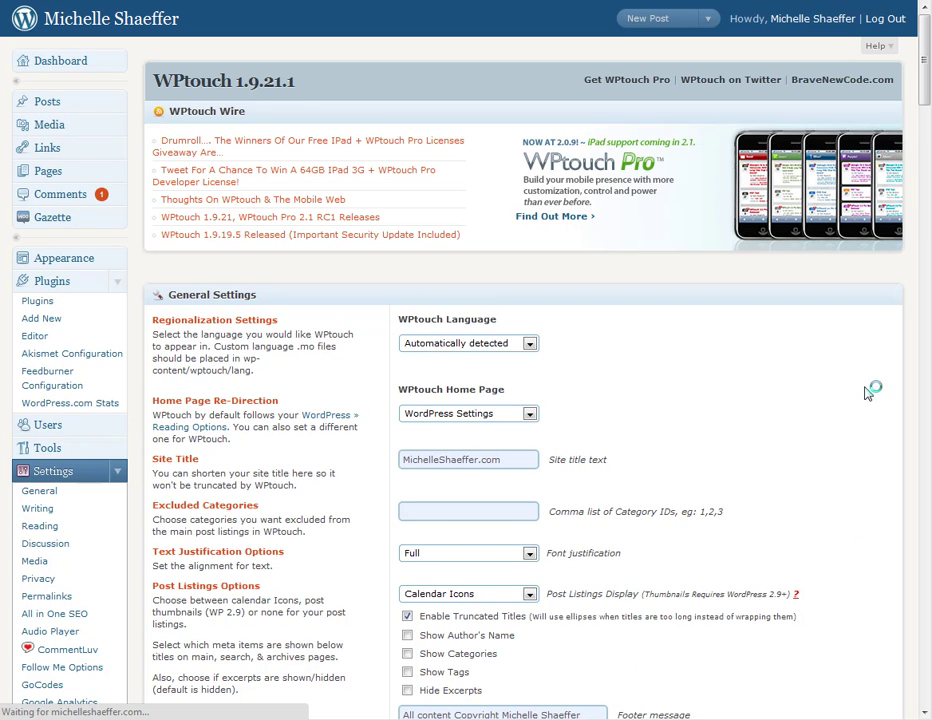
# Review WPtouch's General Settings, including the available home page choices, the site title text and the post listing options
pyautogui.scroll(-3, 701, 383)
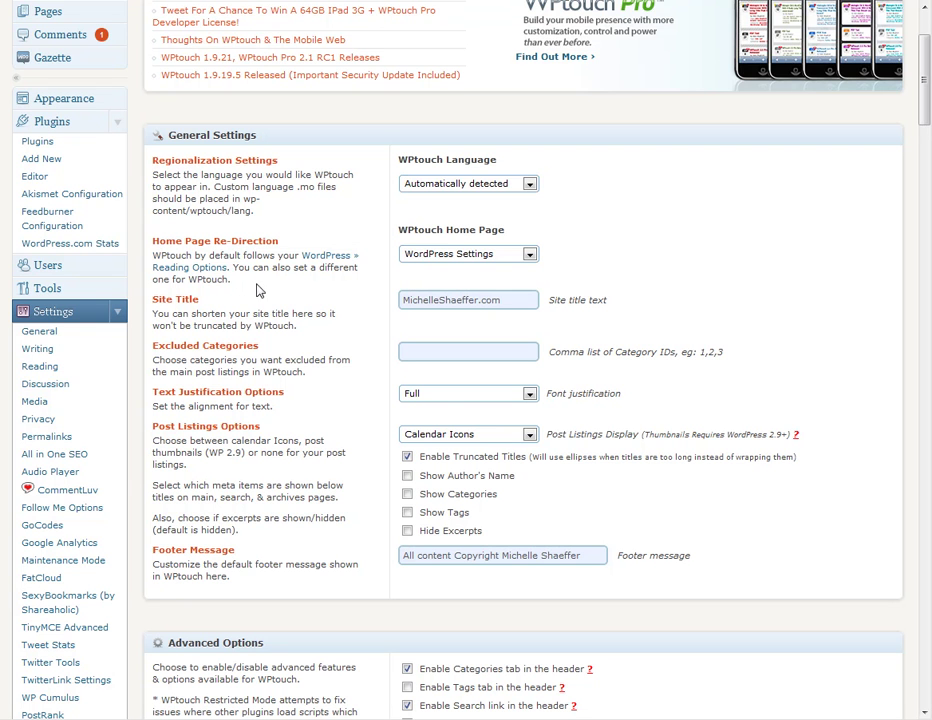
pyautogui.click(505, 262)
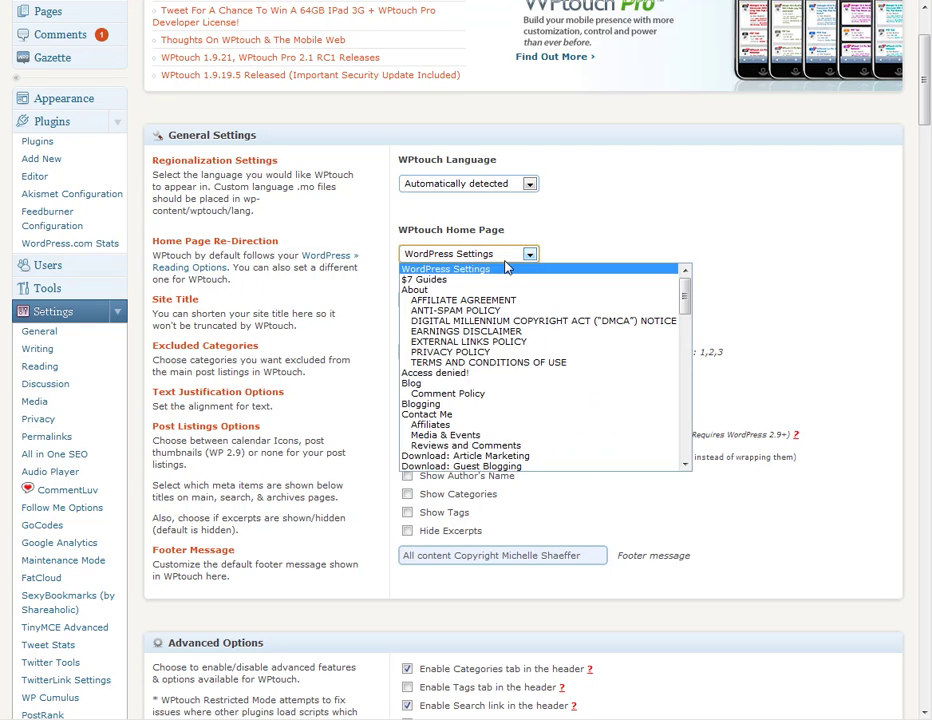
pyautogui.click(530, 253)
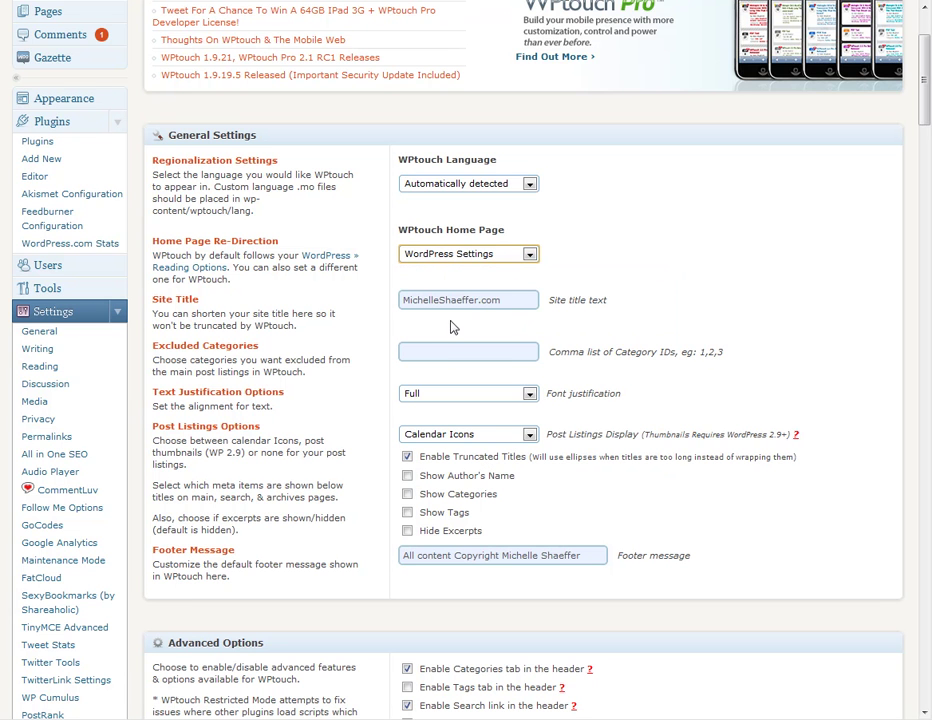
pyautogui.click(510, 303)
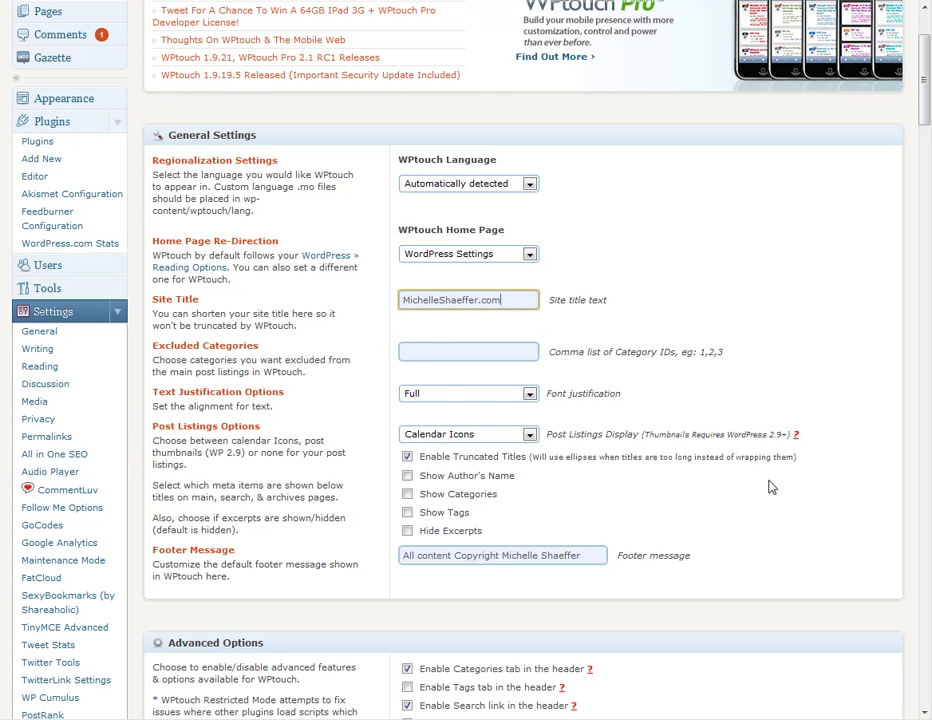
pyautogui.scroll(-1, 772, 485)
pyautogui.scroll(-1, 774, 480)
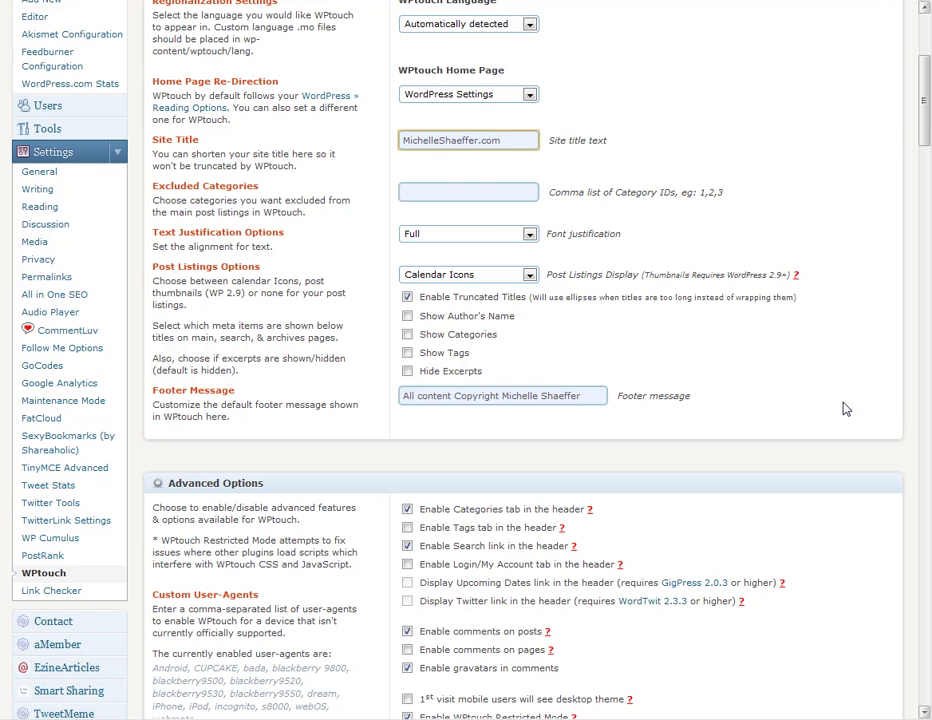
# Examine WPtouch's advanced, push notification, style and color, icon, page menu, AdSense and stats, and plugin compatibility sections
pyautogui.scroll(-2, 840, 408)
pyautogui.scroll(-3, 843, 408)
pyautogui.scroll(-4, 845, 408)
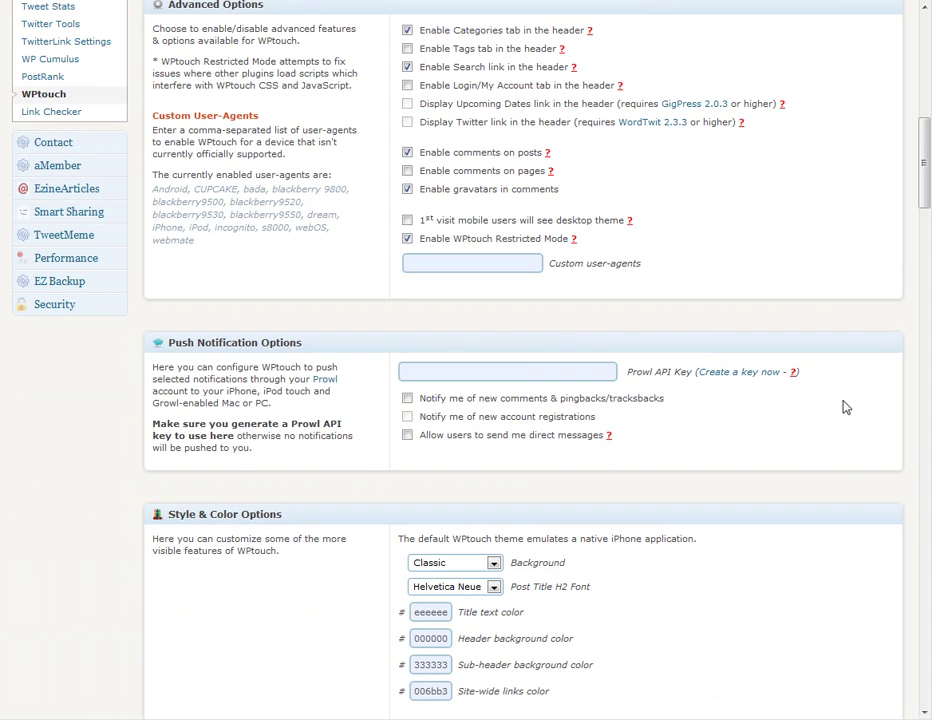
pyautogui.scroll(-2, 845, 408)
pyautogui.scroll(-6, 845, 408)
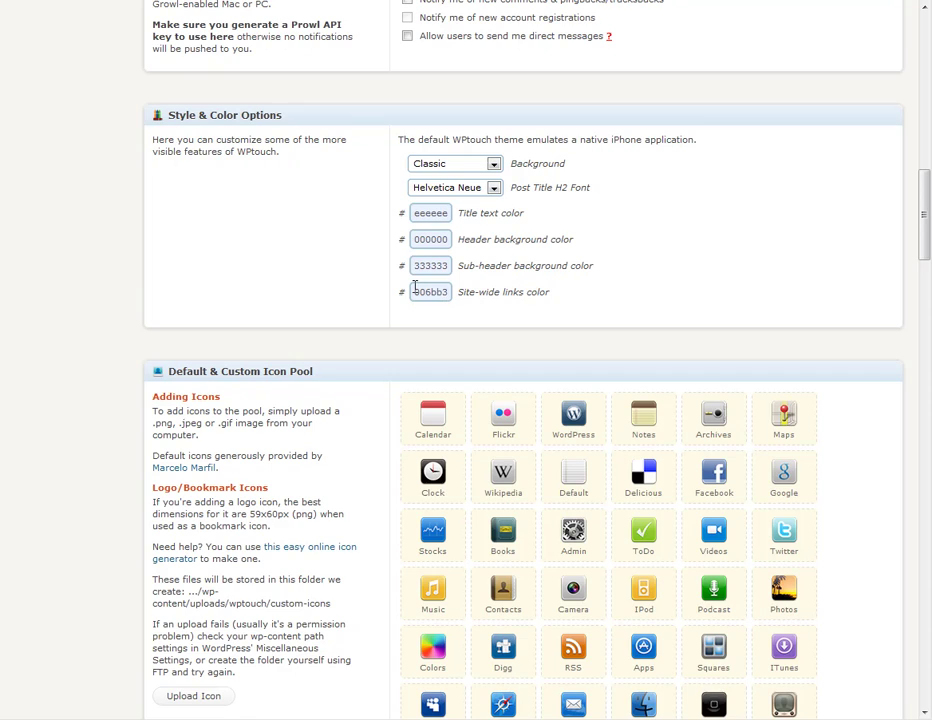
pyautogui.scroll(-3, 780, 248)
pyautogui.scroll(-1, 799, 256)
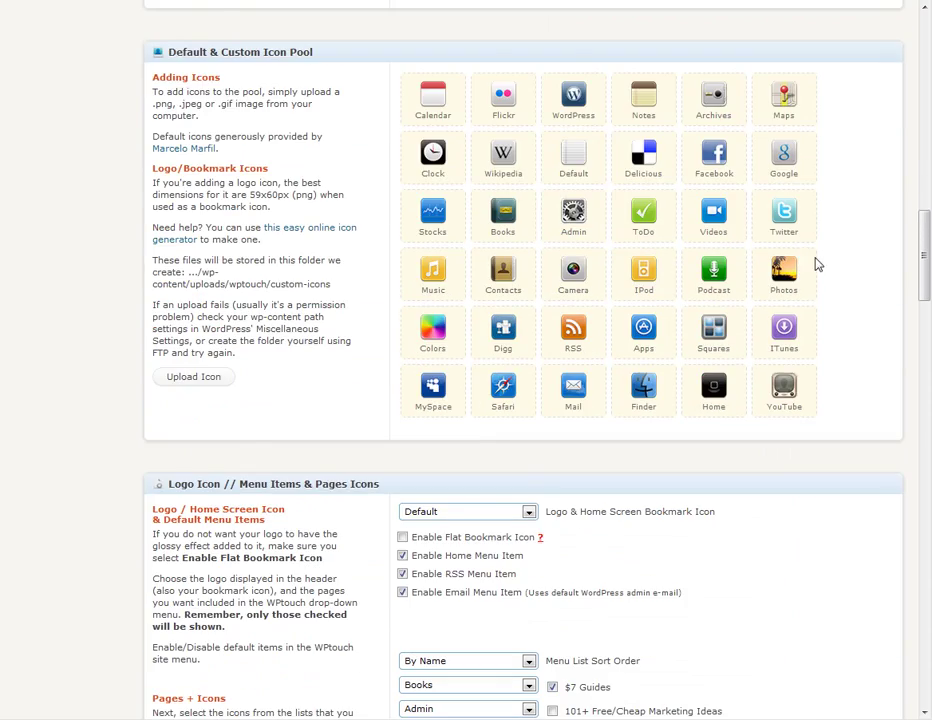
pyautogui.scroll(-8, 818, 265)
pyautogui.scroll(-20, 818, 271)
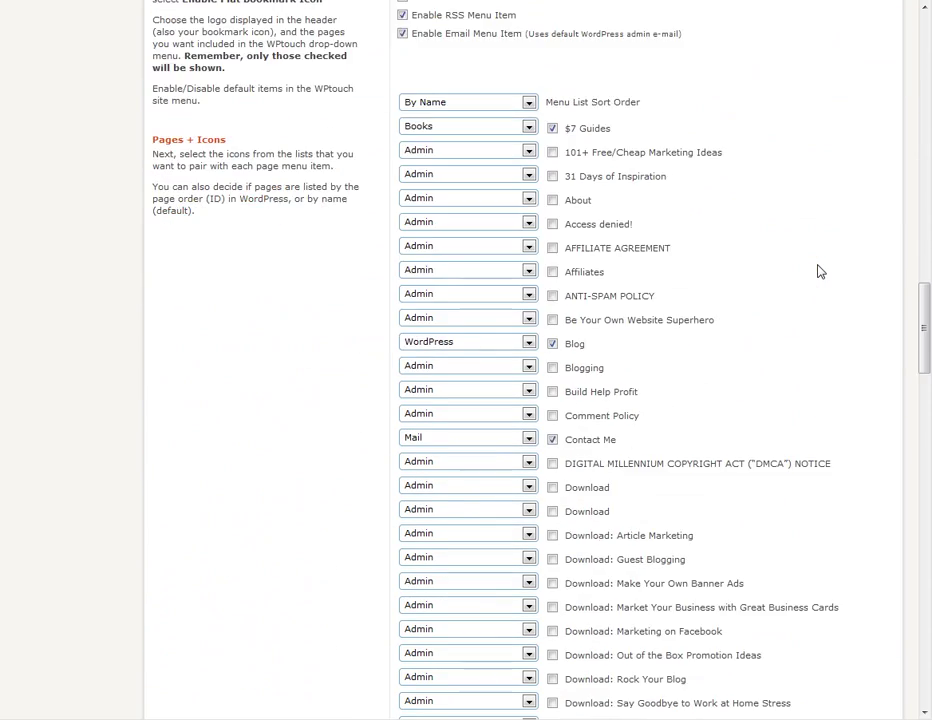
pyautogui.scroll(-20, 813, 345)
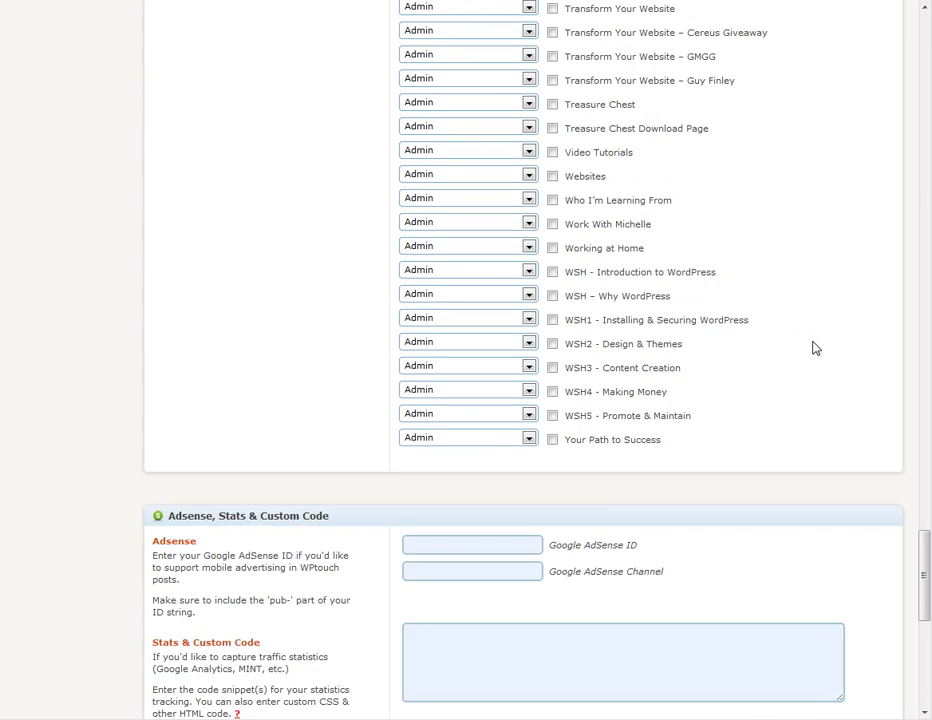
pyautogui.scroll(3, 815, 352)
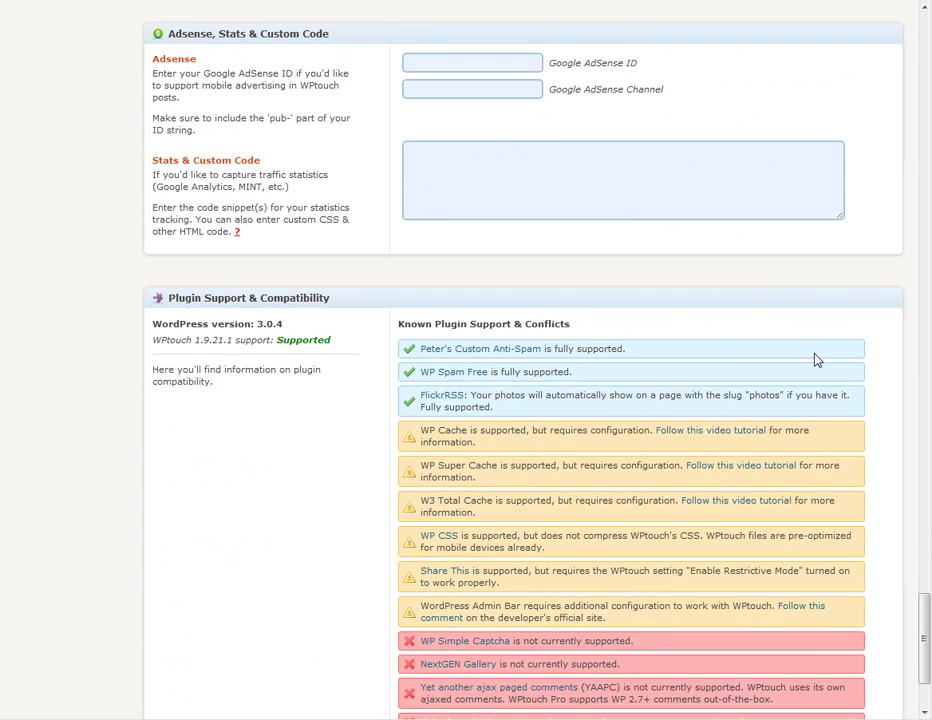
pyautogui.scroll(2, 815, 359)
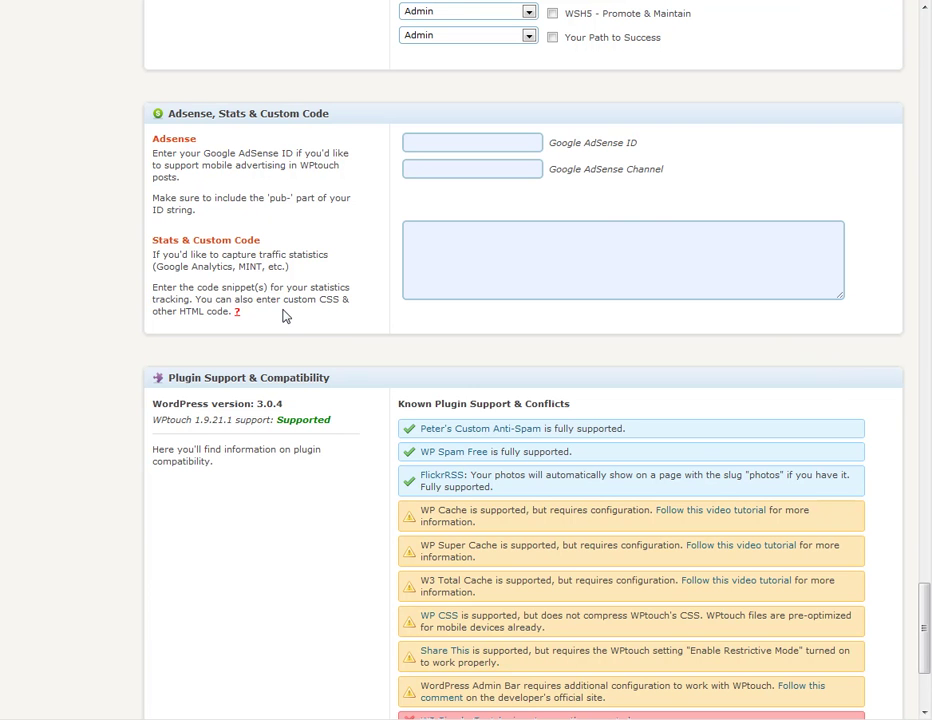
# Save the WPtouch options
pyautogui.scroll(-6, 283, 315)
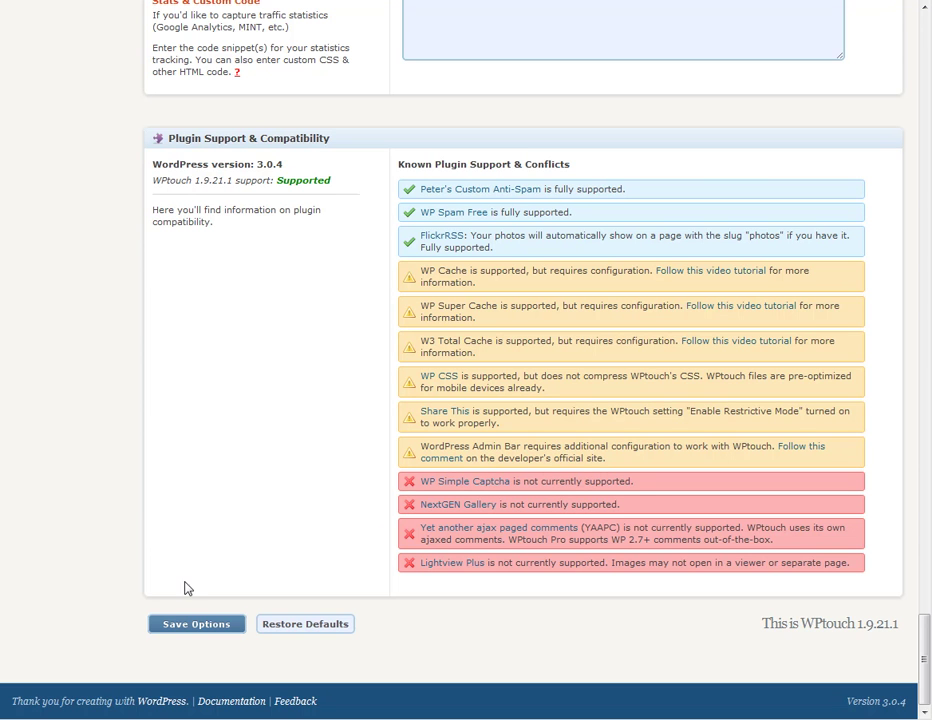
pyautogui.click(176, 630)
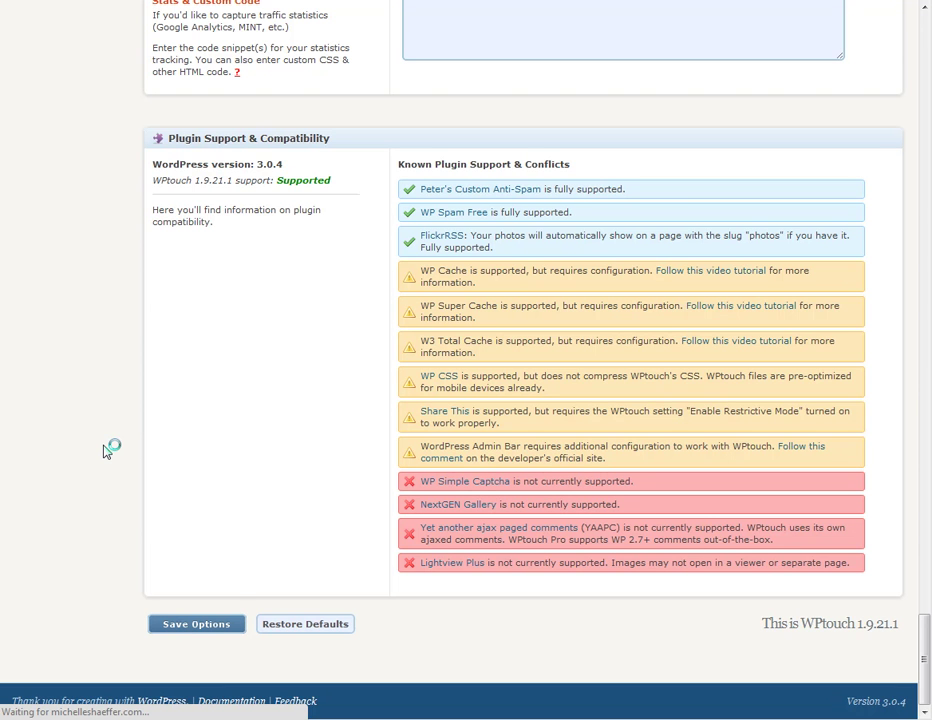